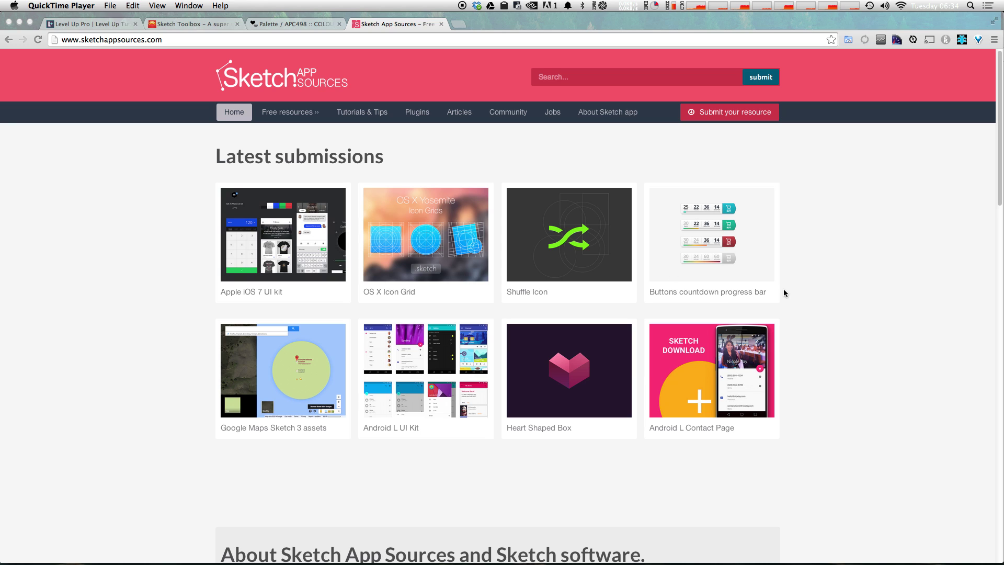
# Bring the browser forward and close the Apple iOS 7 UI kit's UI8 product page.
pyautogui.click(811, 306)
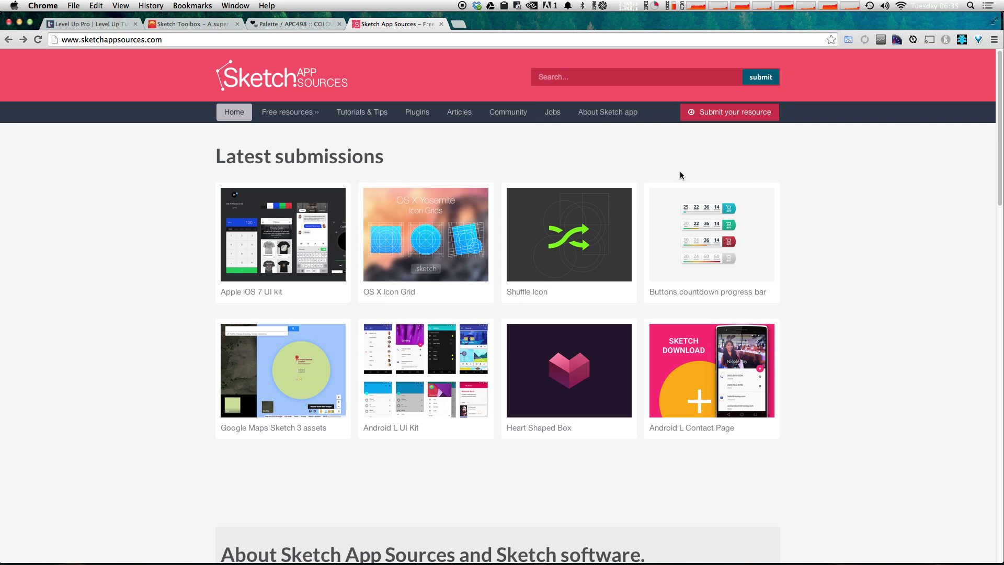
pyautogui.click(313, 234)
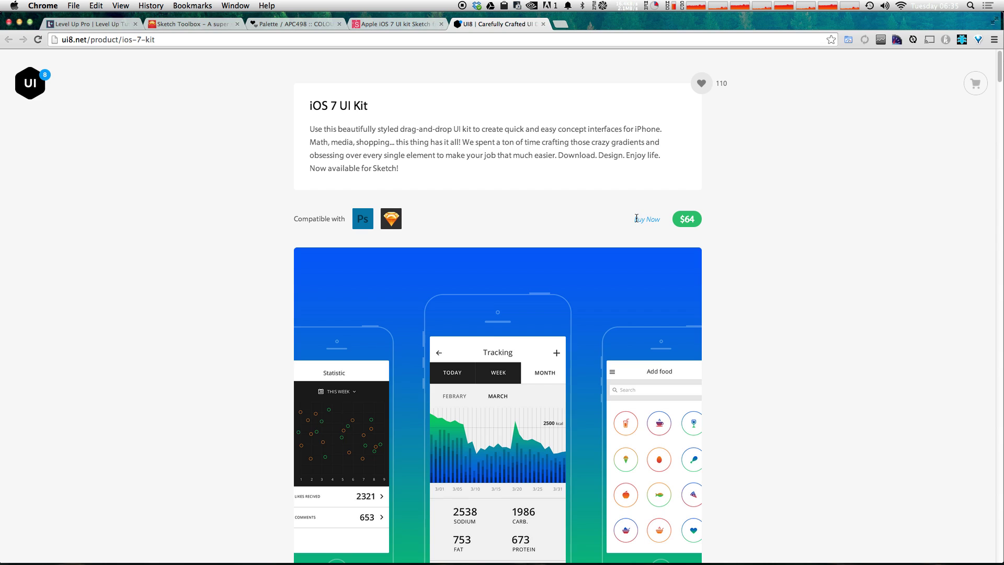
pyautogui.press('super+w')
# Open the Android L UI Kit resource page from the All free resources list.
pyautogui.click(233, 112)
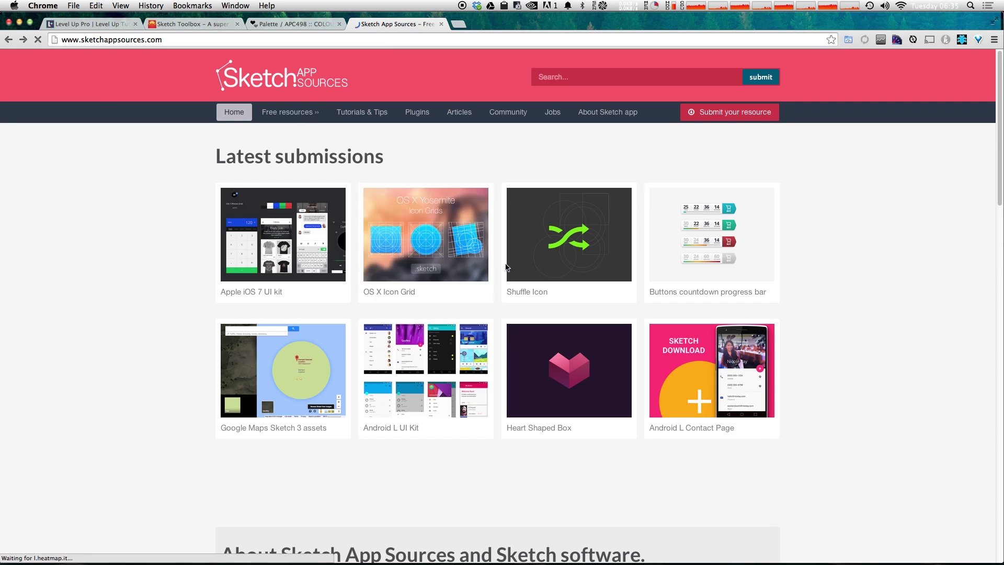
pyautogui.click(281, 117)
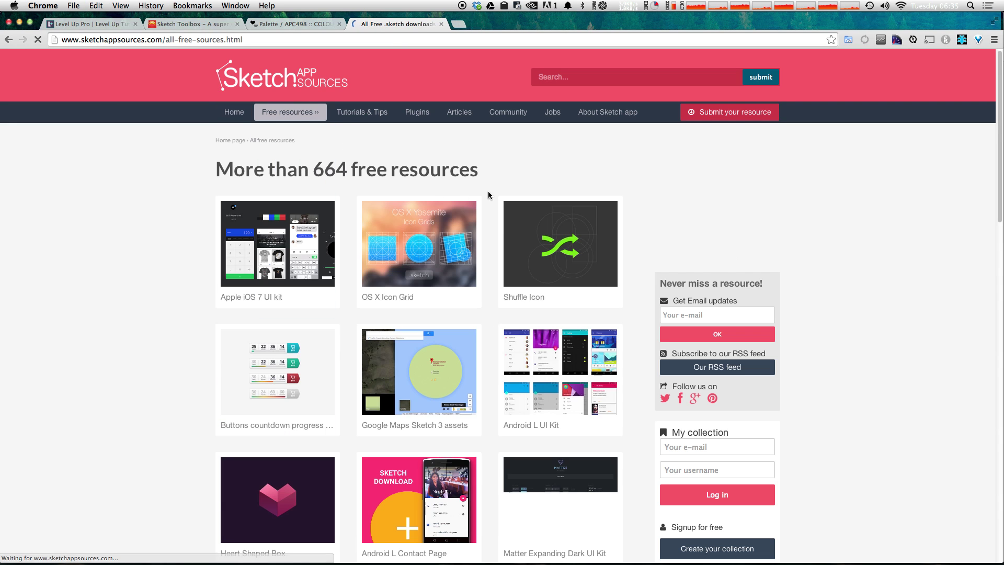
pyautogui.click(544, 388)
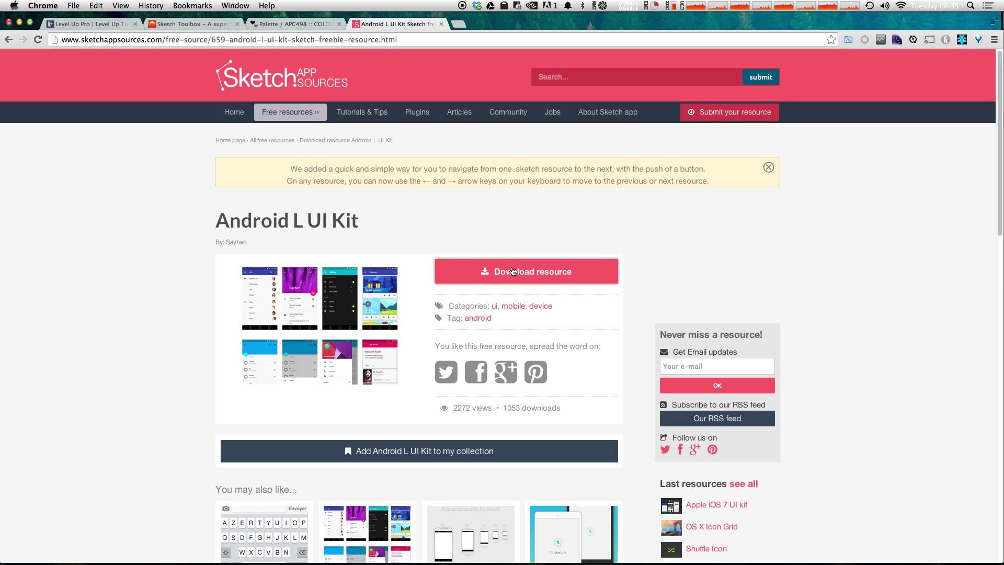
# Download Android_L.sketch.zip and open it from Chrome's download bar.
pyautogui.scroll(-3, 355, 295)
pyautogui.click(316, 242)
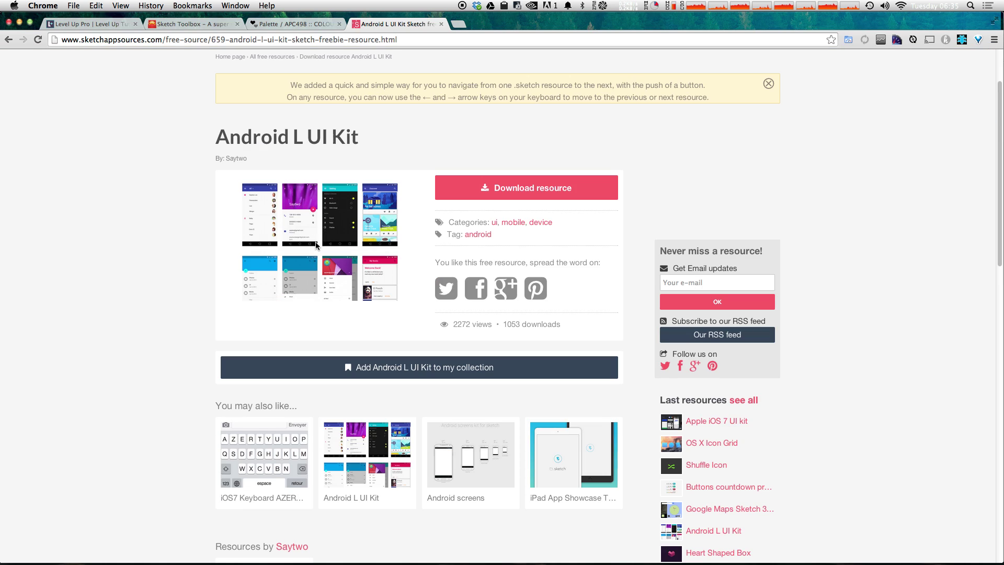
pyautogui.click(312, 236)
pyautogui.click(539, 193)
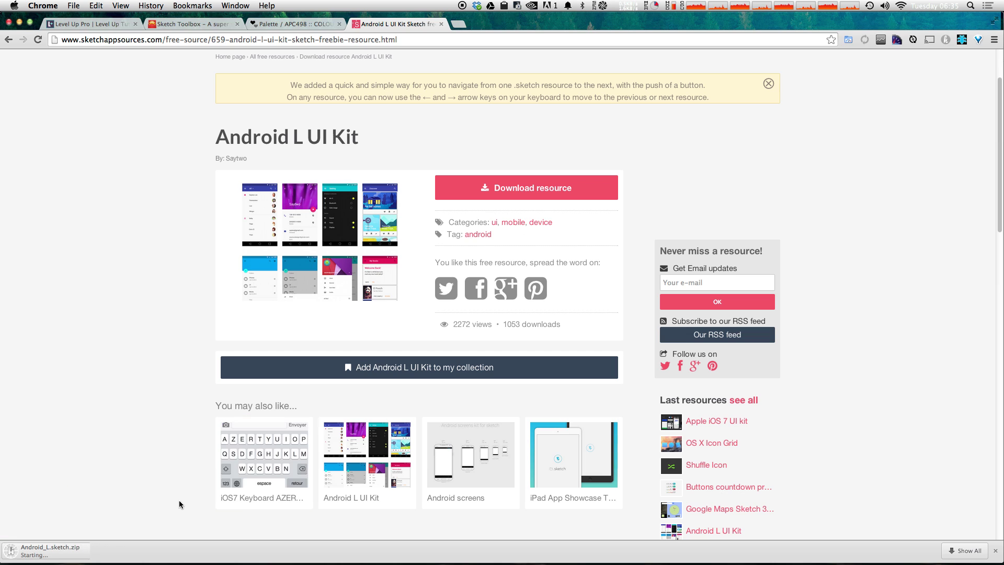
pyautogui.click(95, 556)
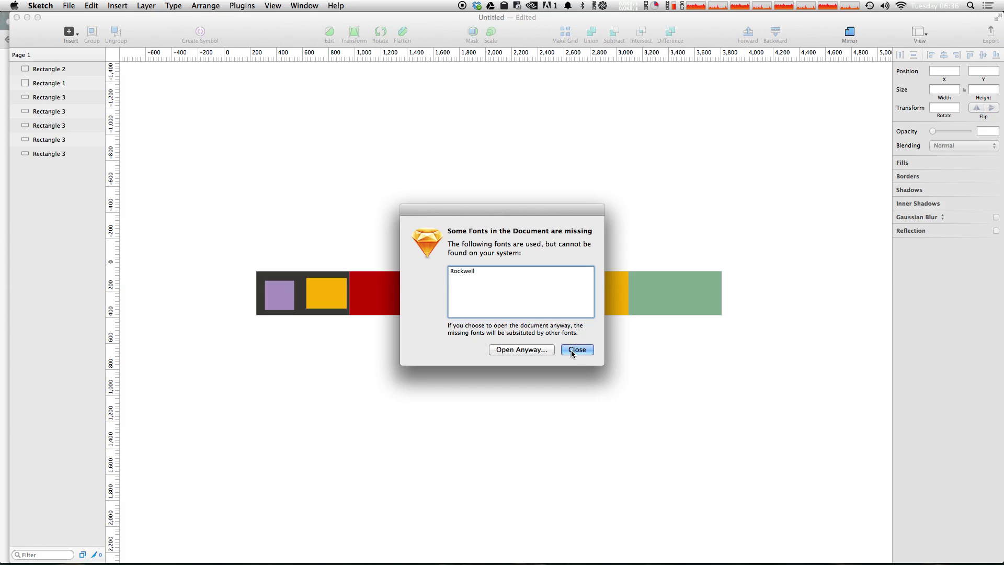
# Open Android_L.sketch despite the missing Rockwell font, closing the Untitled document without saving.
pyautogui.click(526, 347)
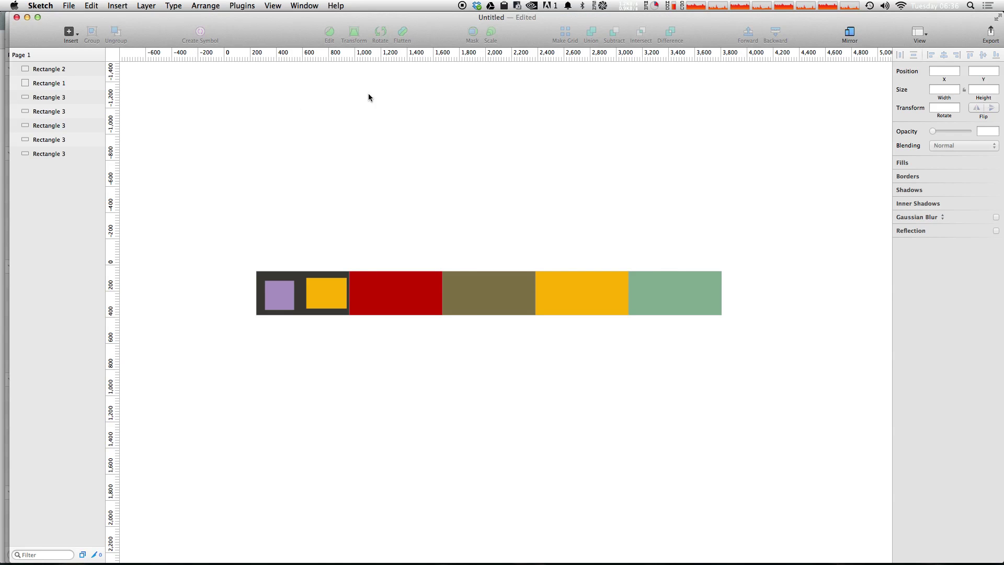
pyautogui.moveTo(577, 18)
pyautogui.mouseDown()
pyautogui.moveTo(528, 237)
pyautogui.moveTo(526, 38)
pyautogui.mouseUp()
pyautogui.press('super+w')
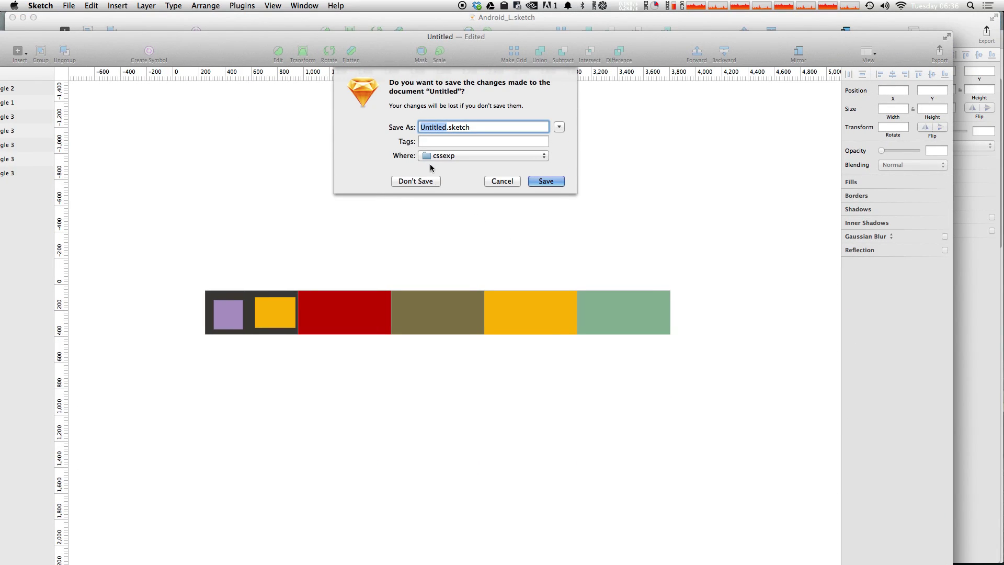
pyautogui.click(425, 181)
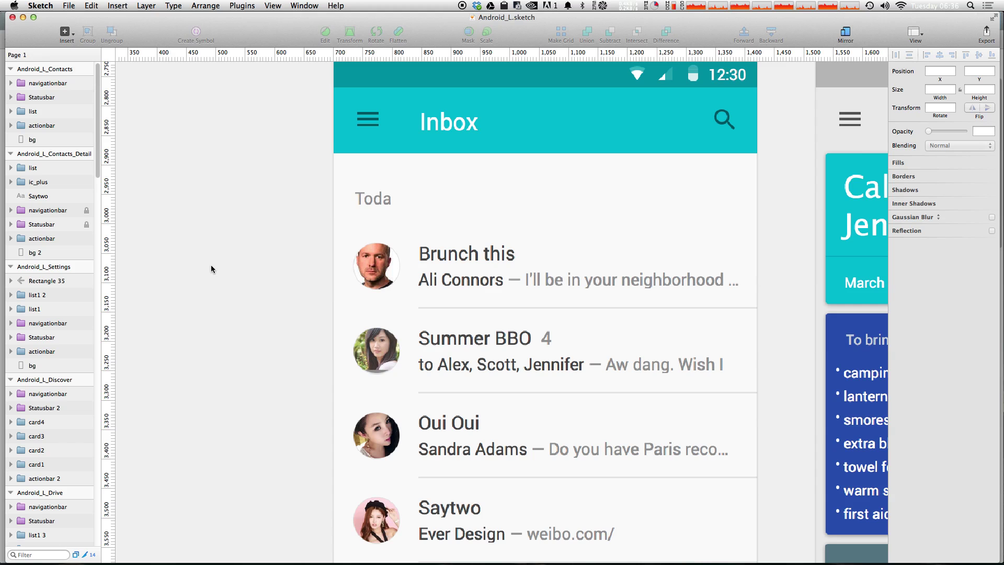
# Browse the Contacts, Contacts Detail, Settings and Discover artboards, then bring up the Insert options.
pyautogui.scroll(-5, 460, 283)
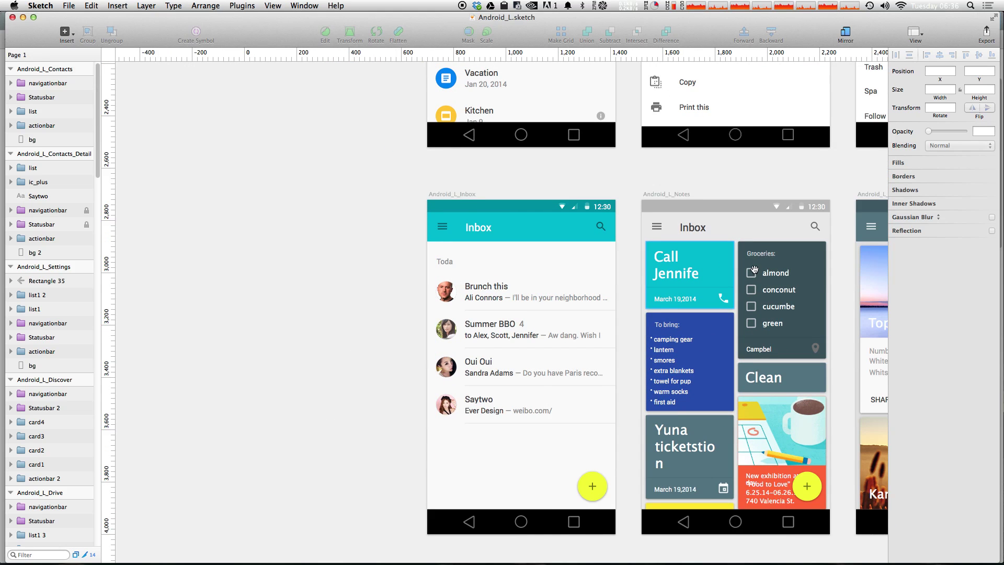
pyautogui.hscroll(5, 444, 242)
pyautogui.hscroll(5, 444, 243)
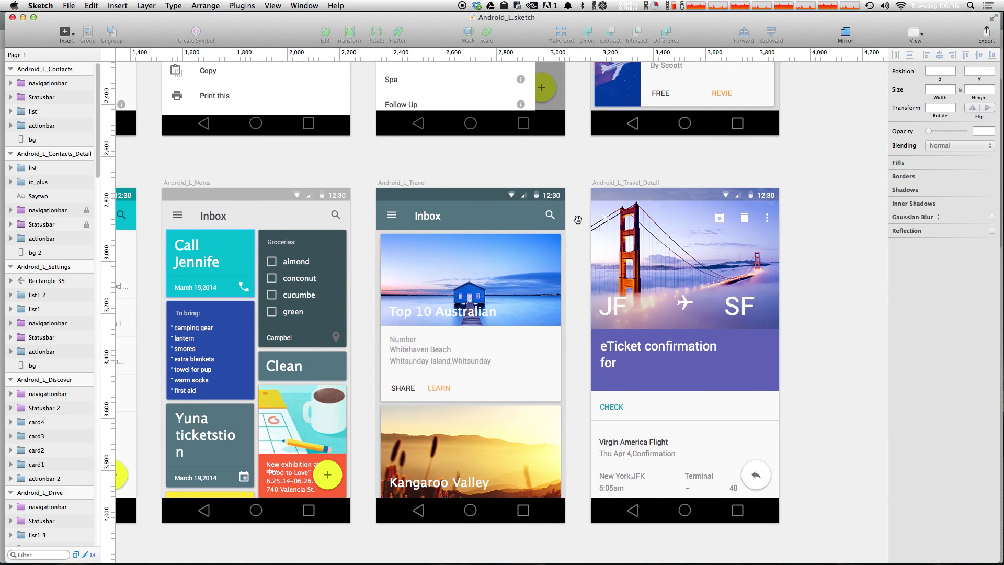
pyautogui.hscroll(-5, 398, 117)
pyautogui.scroll(4, 398, 117)
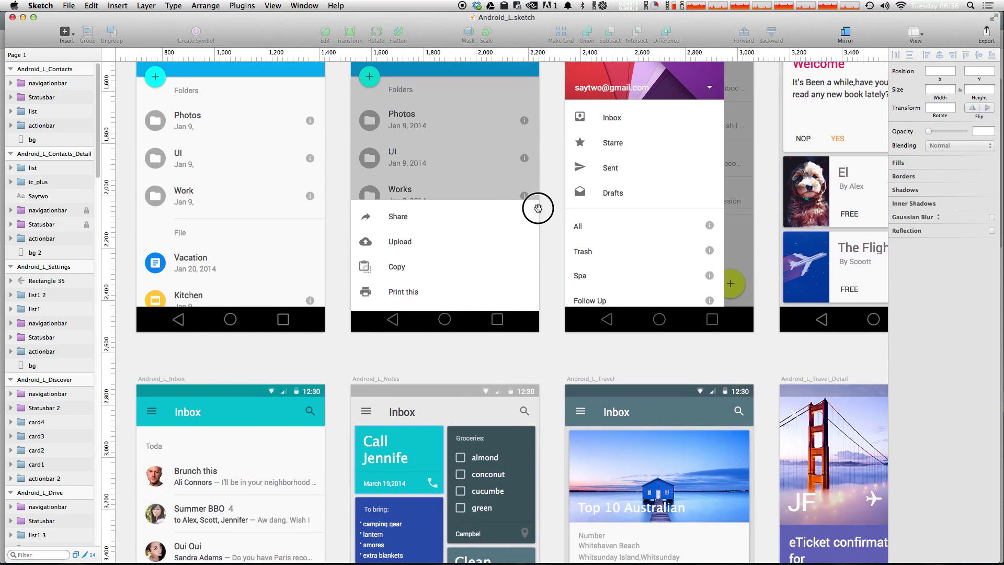
pyautogui.scroll(-5, 570, 161)
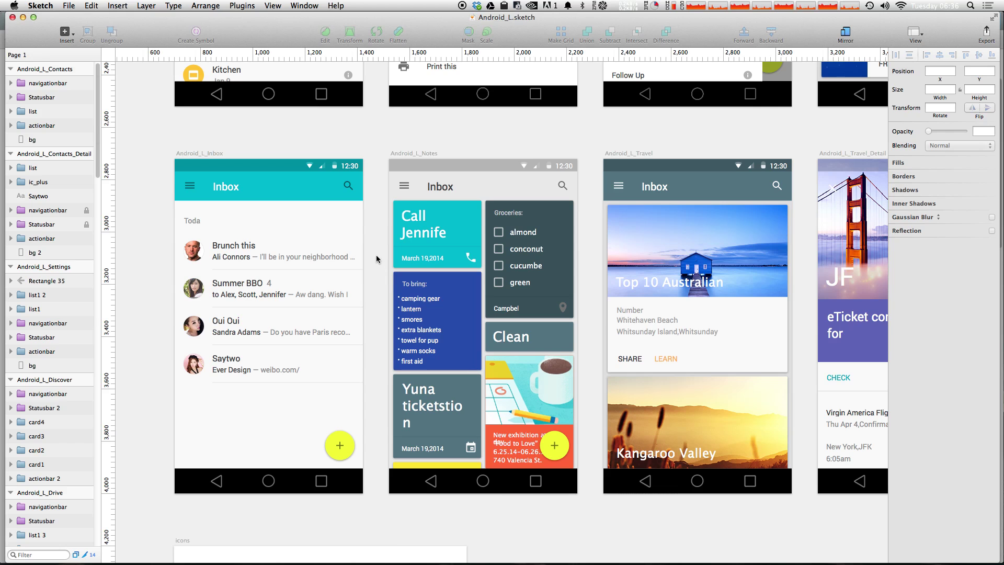
pyautogui.scroll(6, 392, 253)
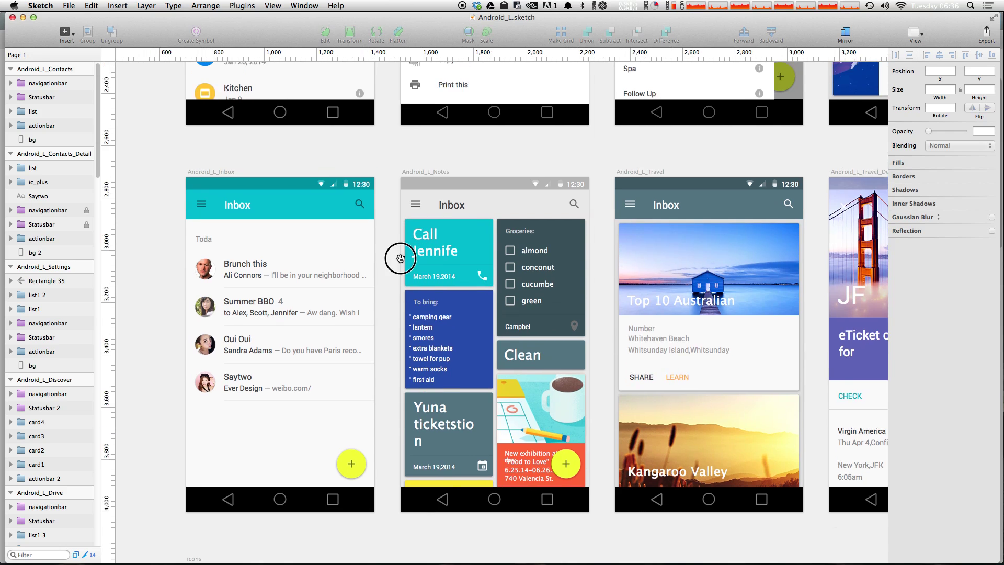
pyautogui.scroll(15, 479, 211)
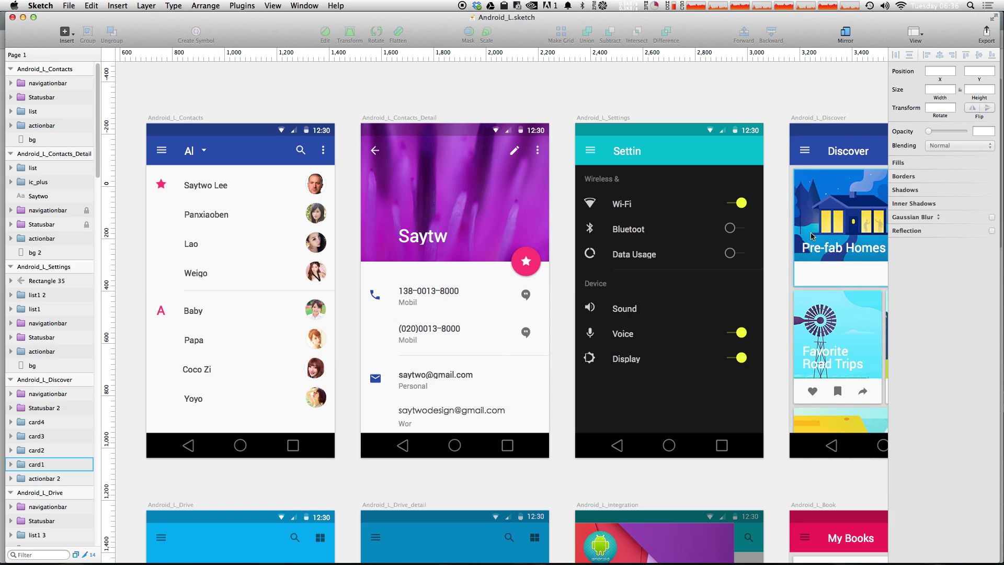
pyautogui.click(66, 34)
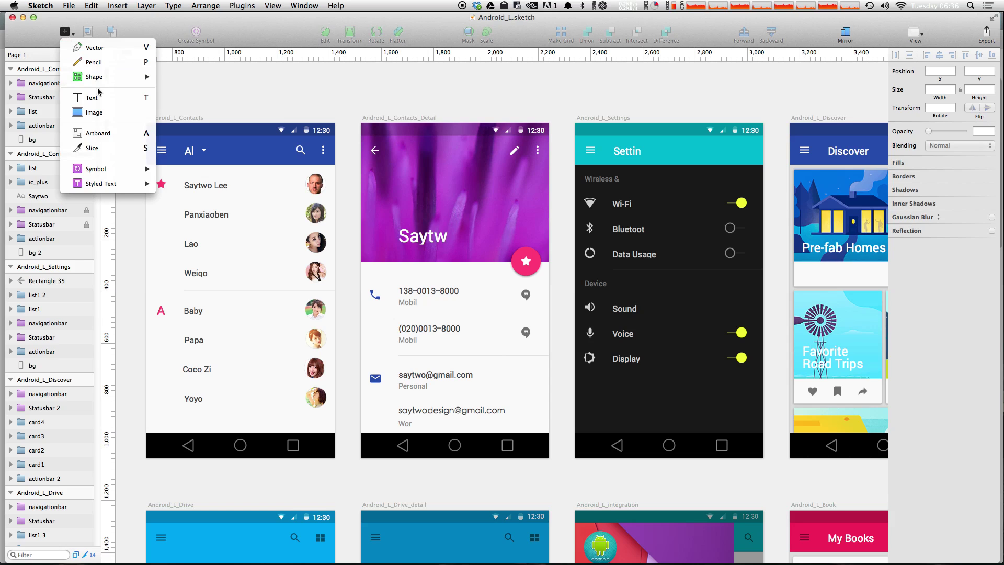
# Preview the navigationbar and Statusbar symbols, then select layers on the Settings screen.
pyautogui.moveTo(128, 184)
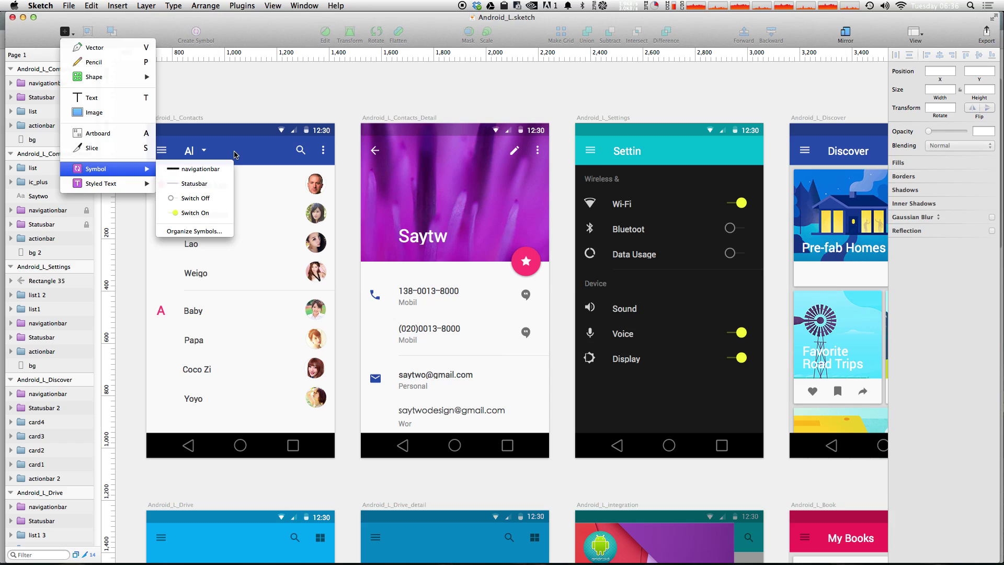
pyautogui.click(500, 101)
pyautogui.click(669, 398)
pyautogui.click(598, 189)
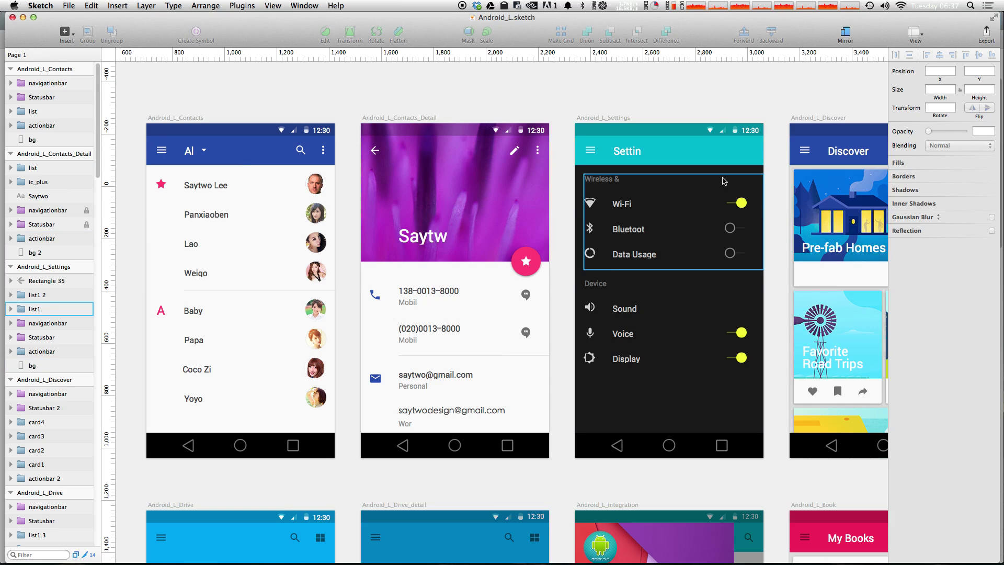
# Pan to the Discover screen, select one of its cards, and return to Chrome.
pyautogui.moveTo(728, 196); pyautogui.dragTo(401, 135)
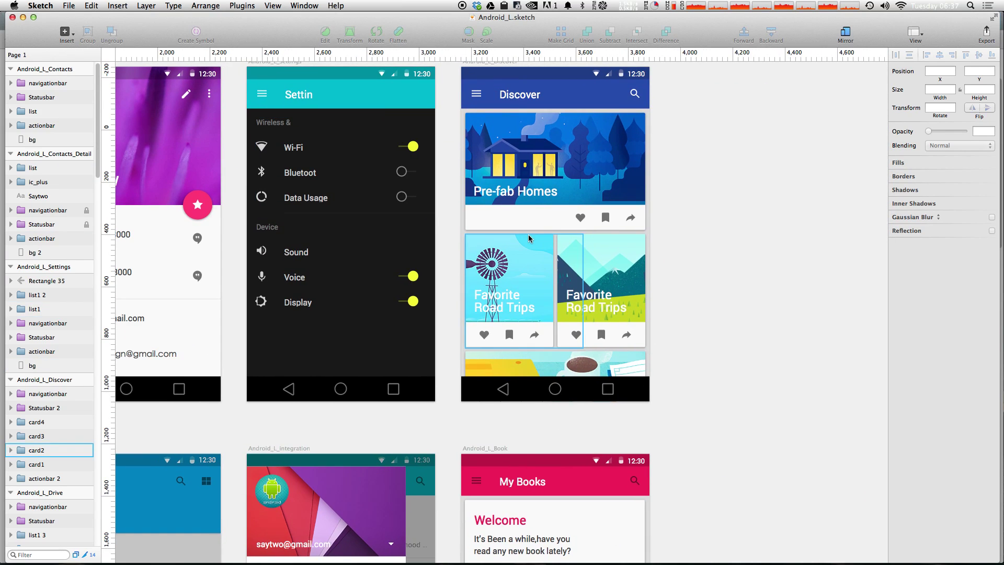
pyautogui.click(631, 100)
pyautogui.click(673, 107)
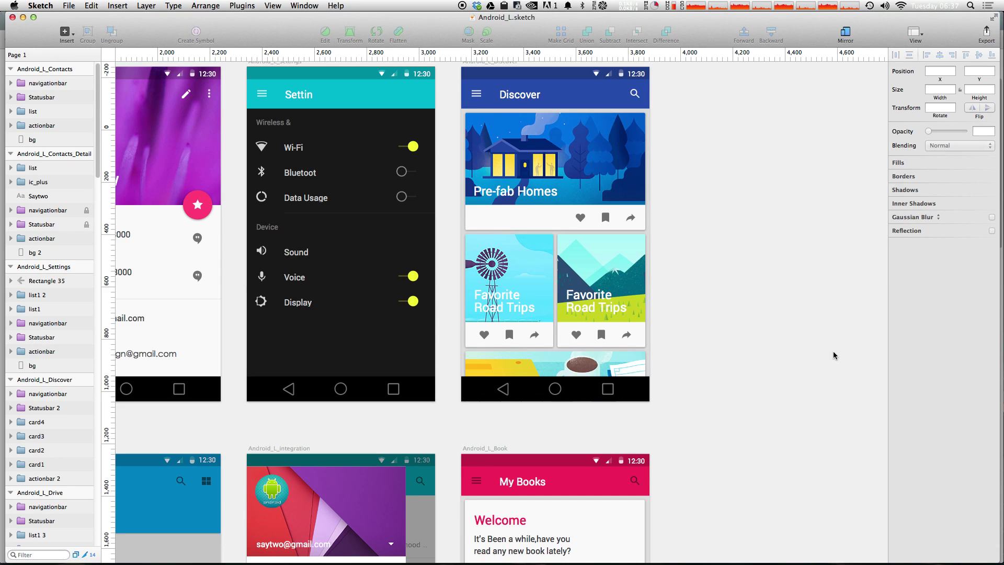
pyautogui.press('super+Tab')
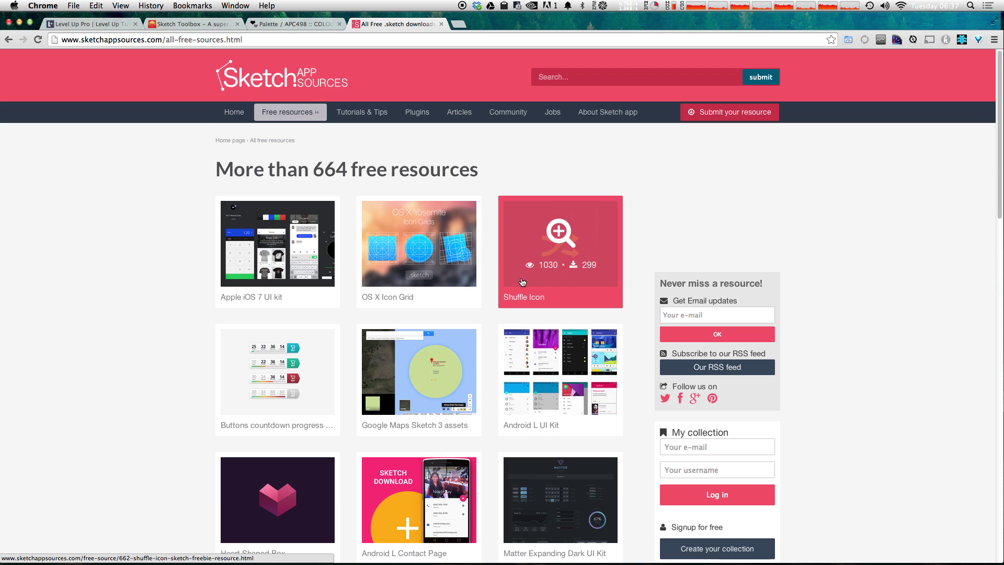
# Scroll down the All free resources list and open the Heart Shaped Box page.
pyautogui.scroll(-5, 522, 283)
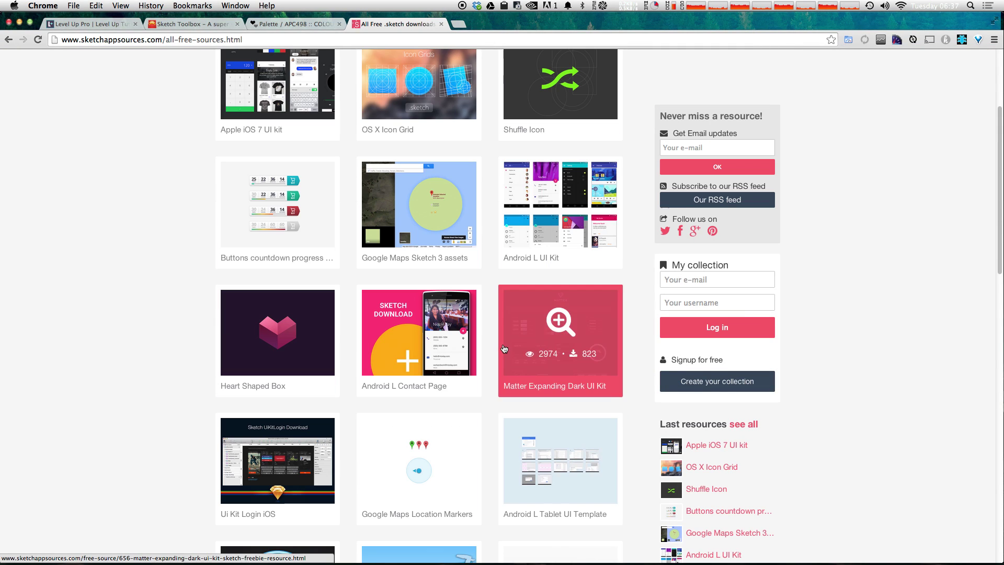
pyautogui.scroll(-5, 419, 314)
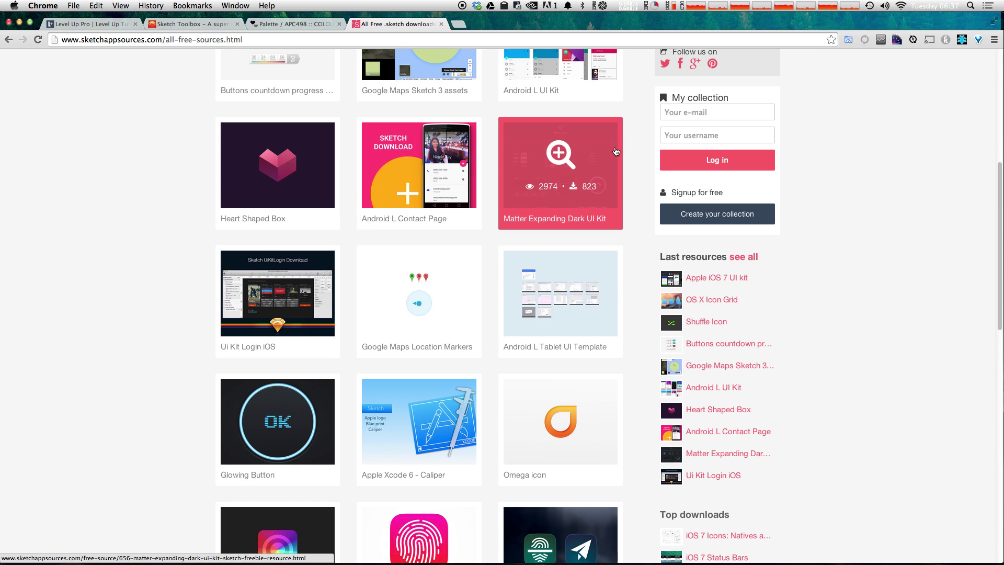
pyautogui.click(325, 181)
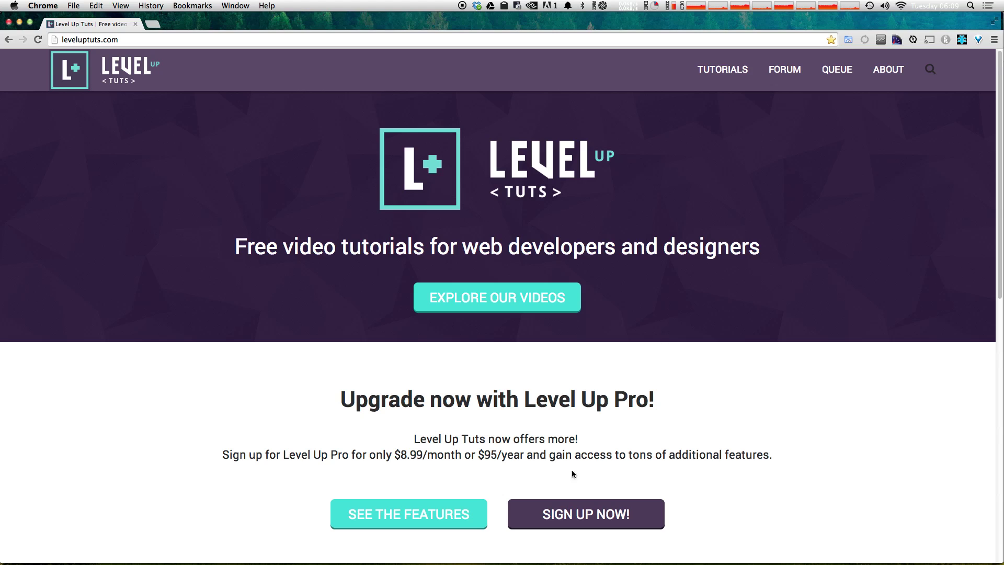
# Open SEE THE FEATURES and review the Free vs Pro table ($8.99/month or $95/year).
pyautogui.click(425, 525)
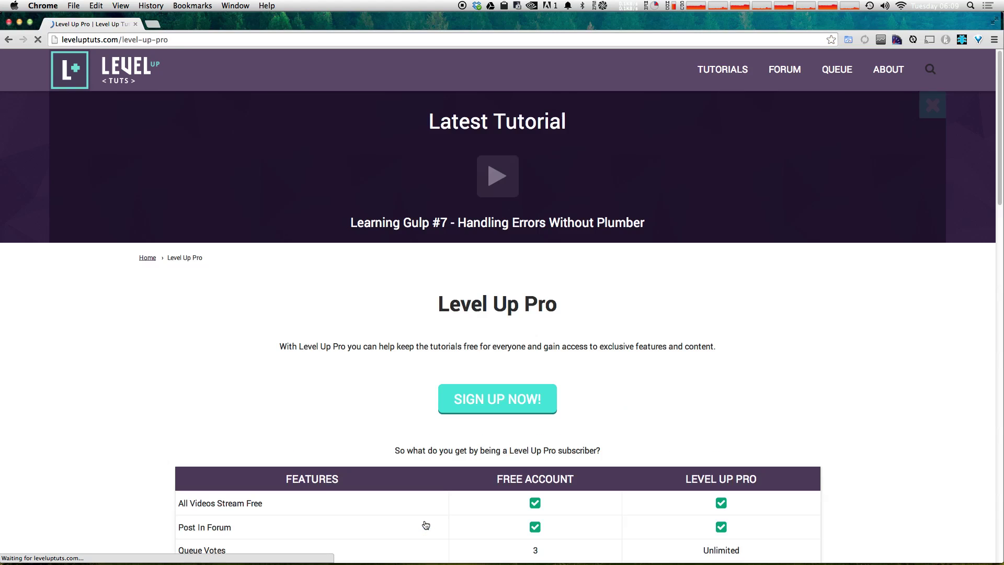
pyautogui.scroll(-3, 441, 423)
pyautogui.scroll(-4, 439, 422)
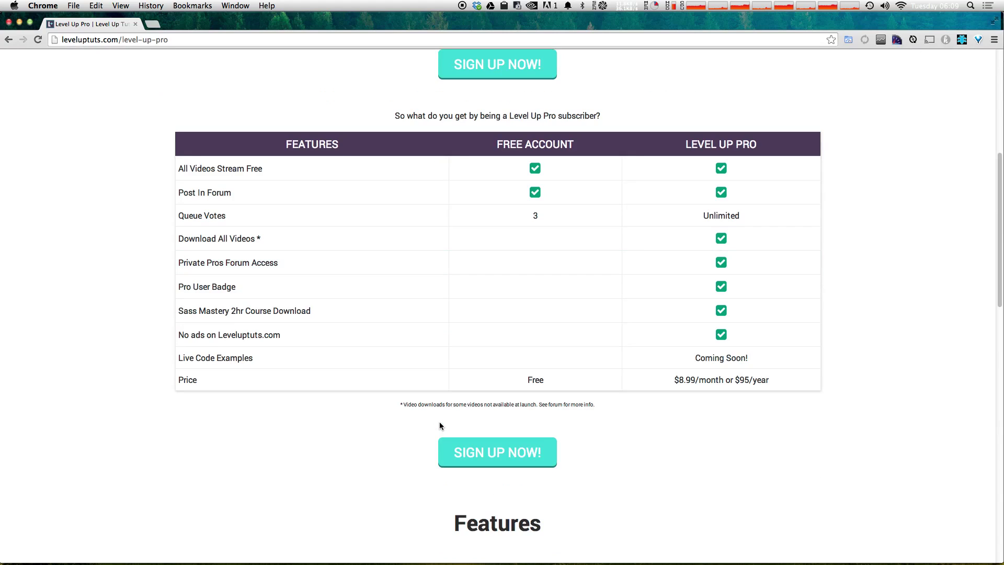
pyautogui.scroll(4, 406, 408)
pyautogui.scroll(-4, 387, 408)
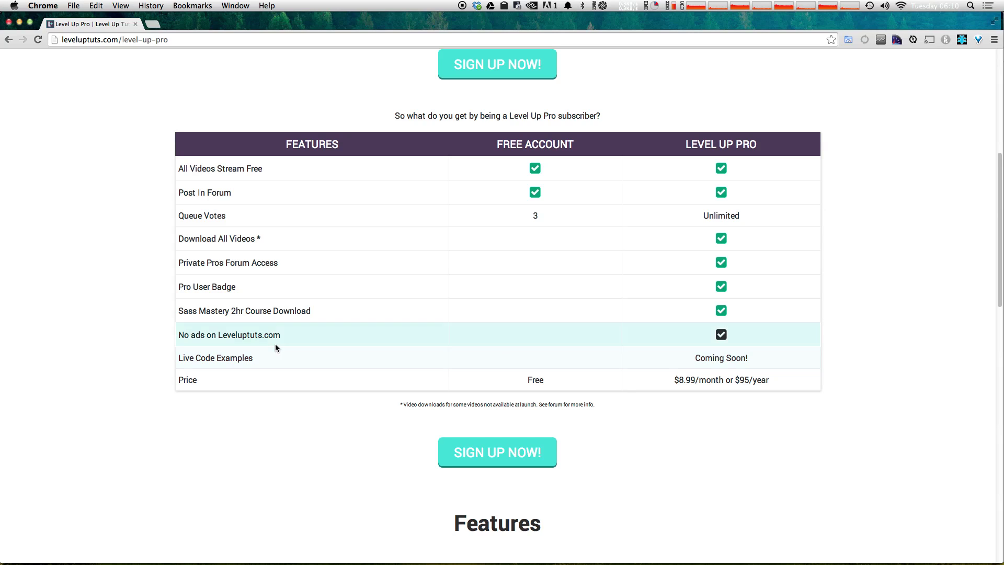
pyautogui.scroll(6, 276, 353)
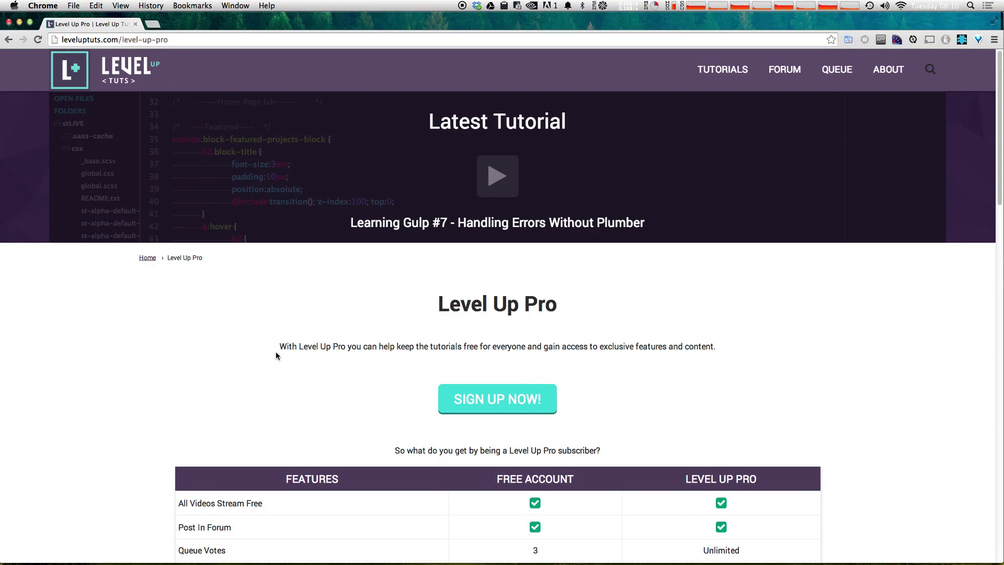